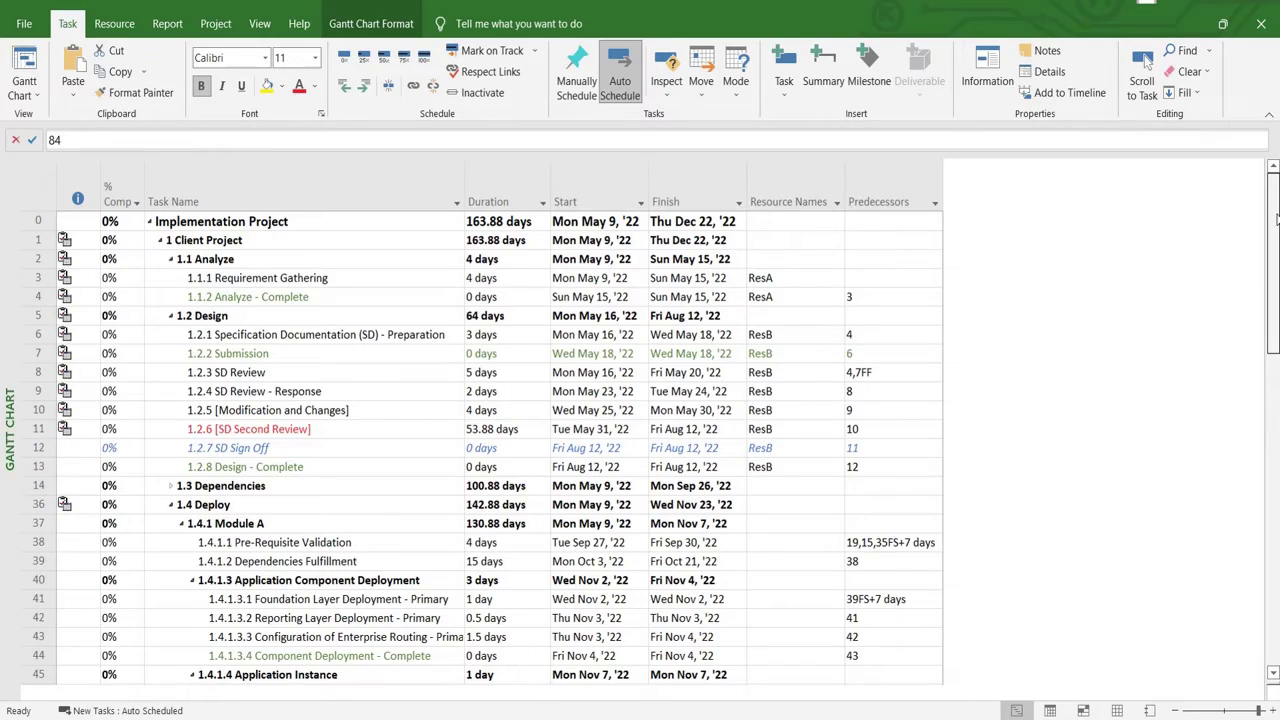
- Examine the Dependencies Fulfillment task under Module A and its duration, alongside the Enterprise Routing configuration task
scroll(1276, 218, down, 2)
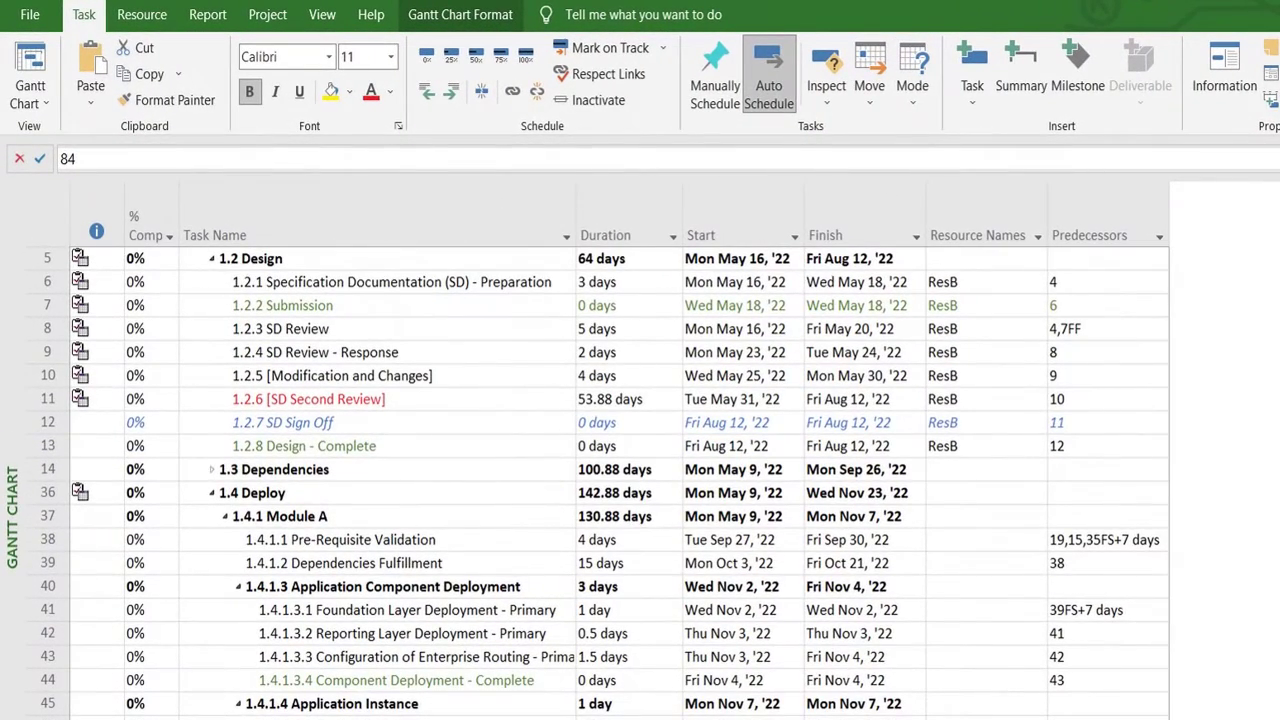
scroll(598, 482, down, 1)
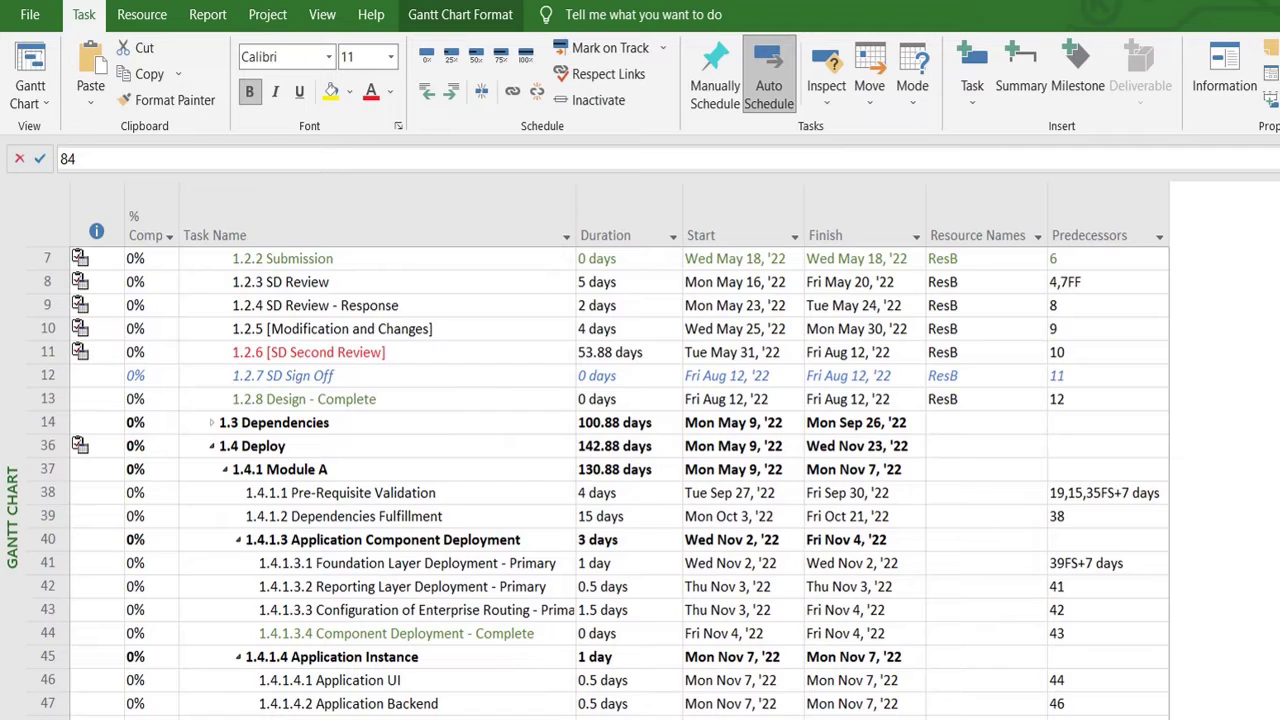
scroll(600, 482, down, 1)
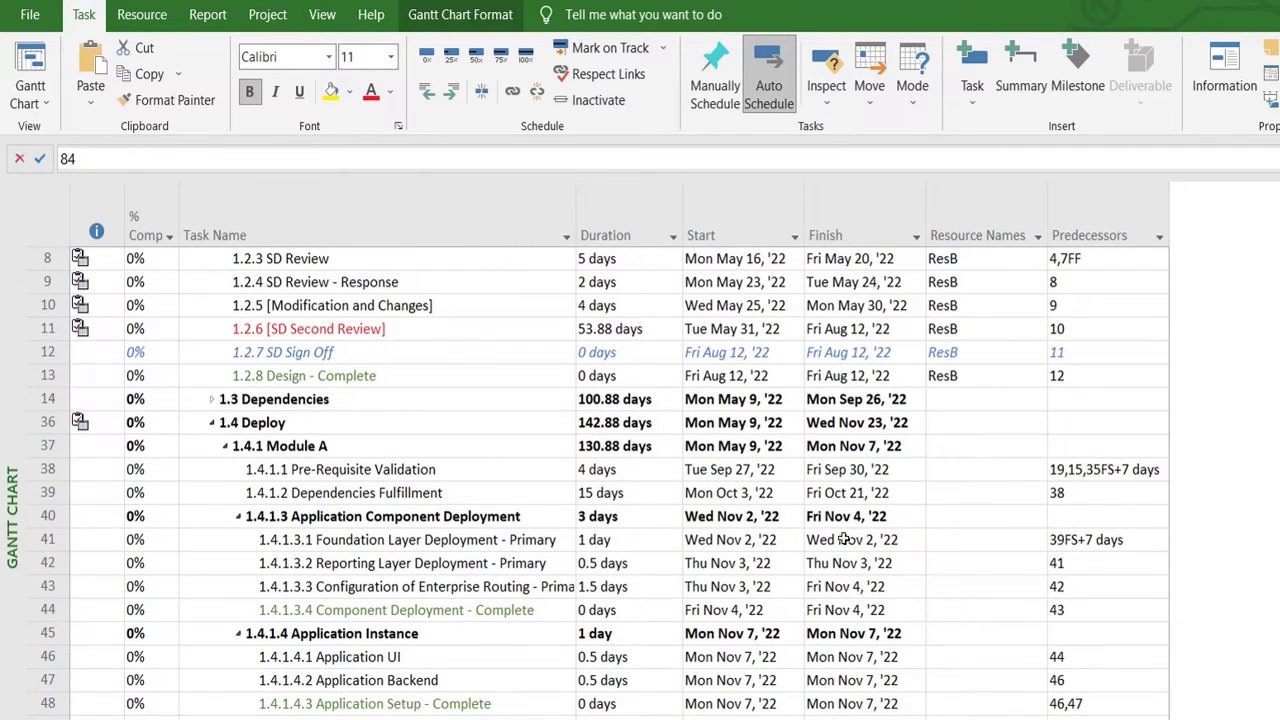
click(544, 493)
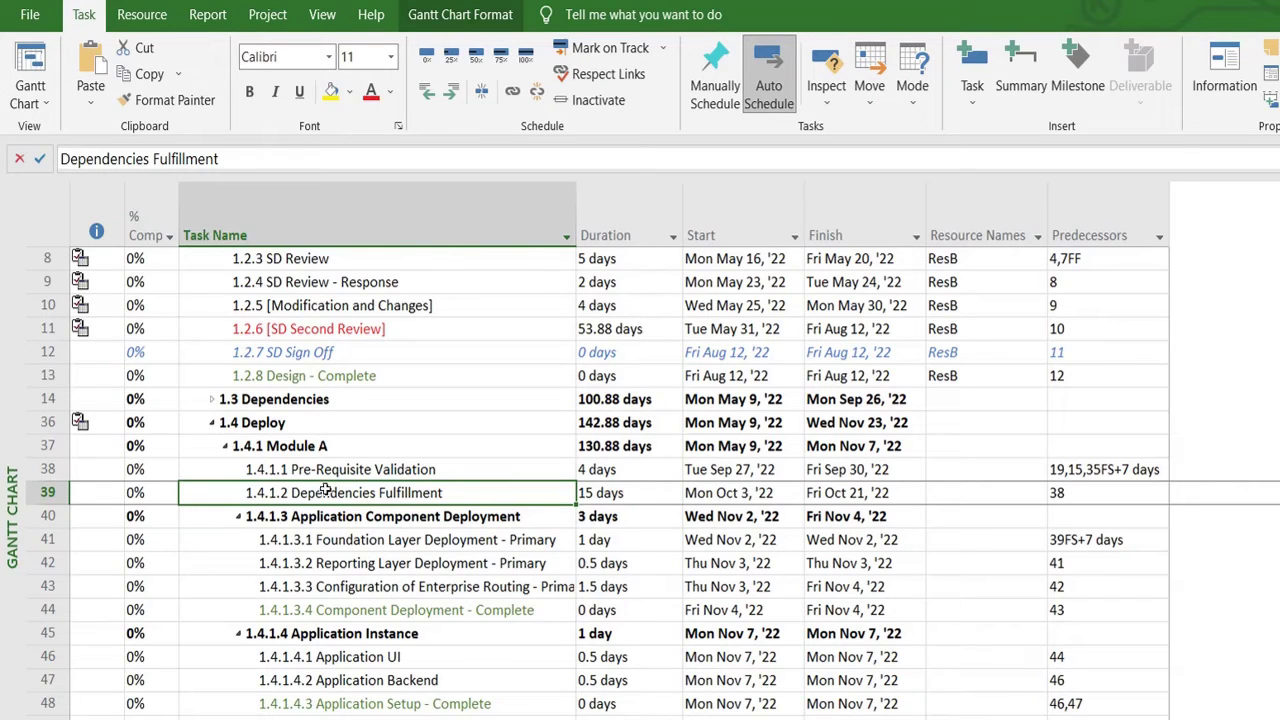
click(615, 498)
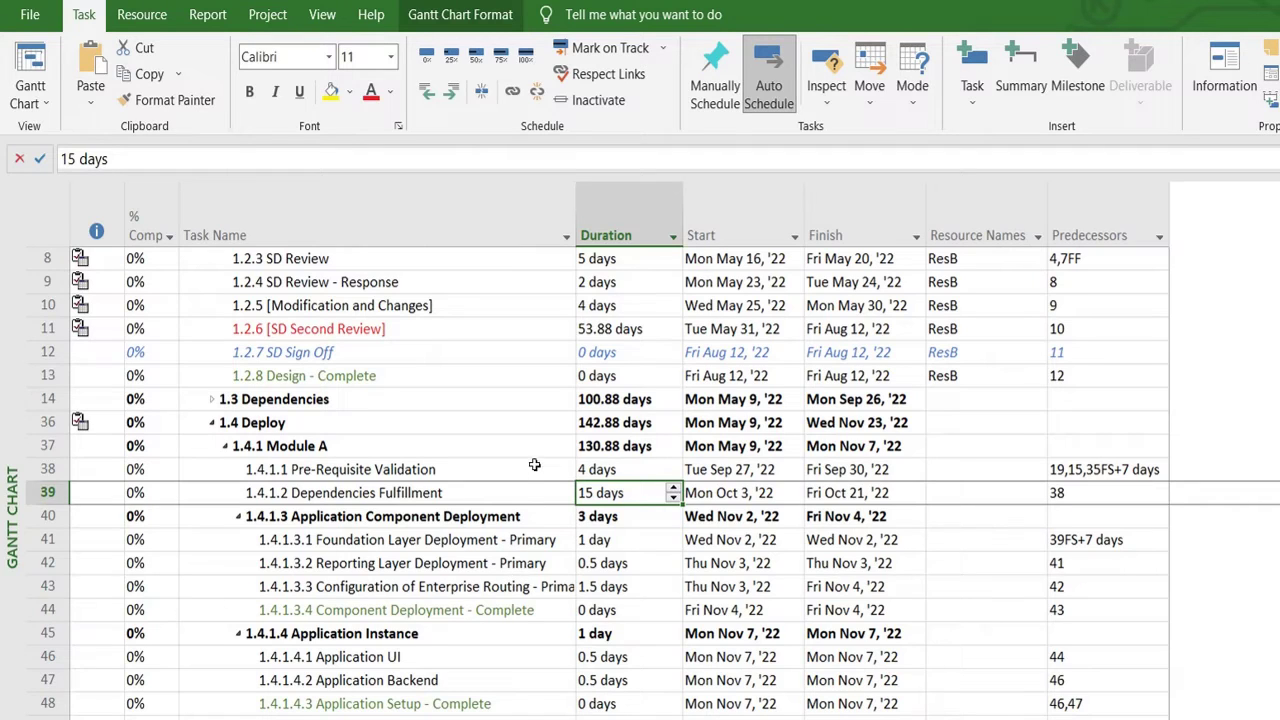
click(605, 590)
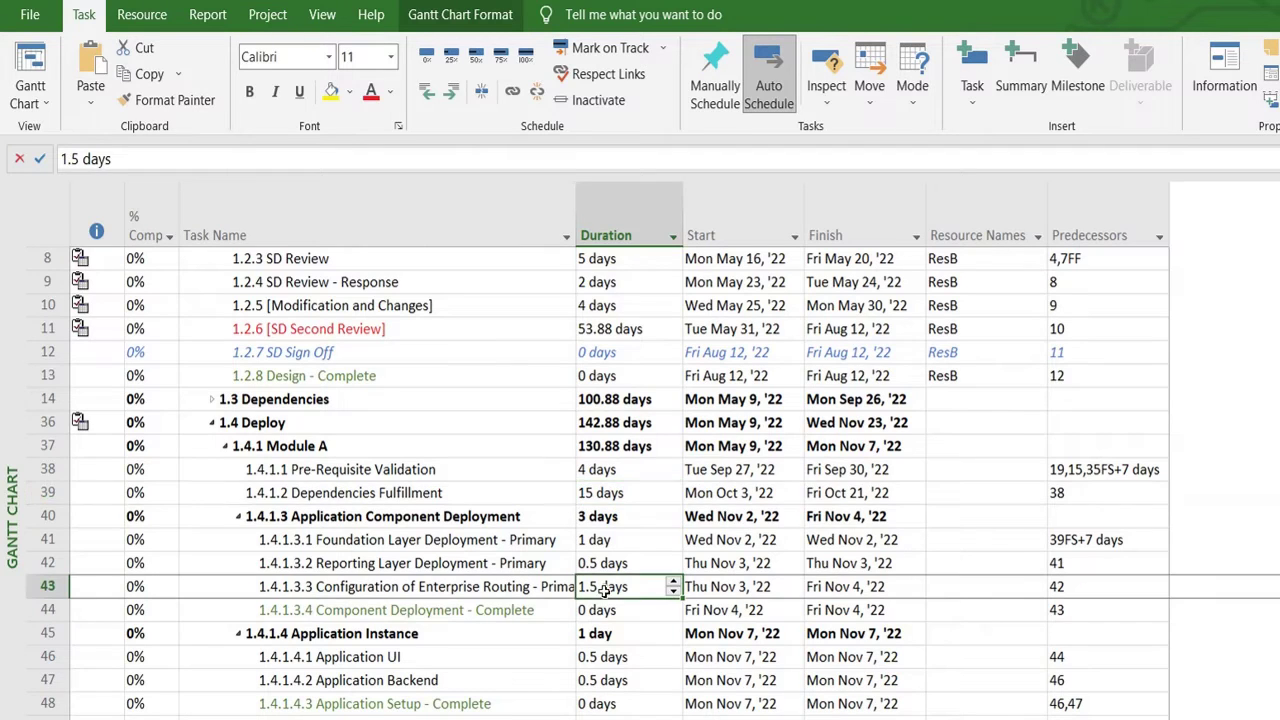
click(628, 499)
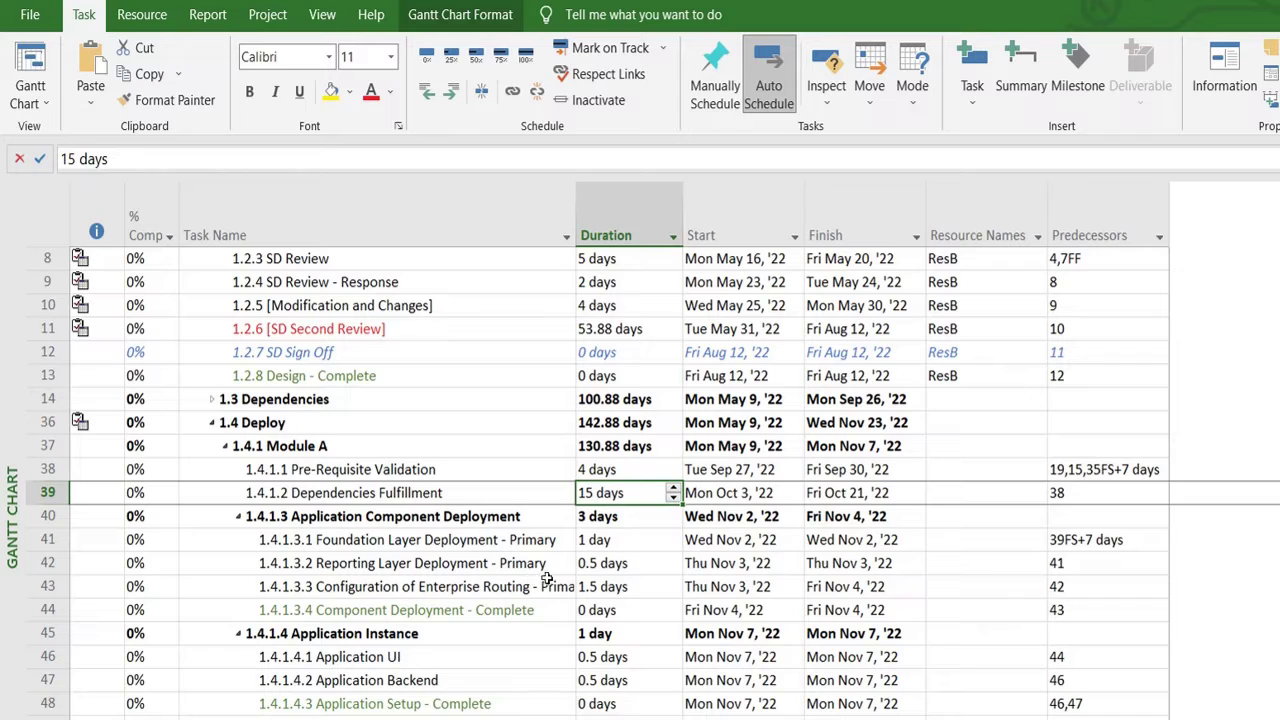
- Review the working days and exceptions of the Standard project calendar in Change Working Time, leaving the calendar as it is
click(266, 15)
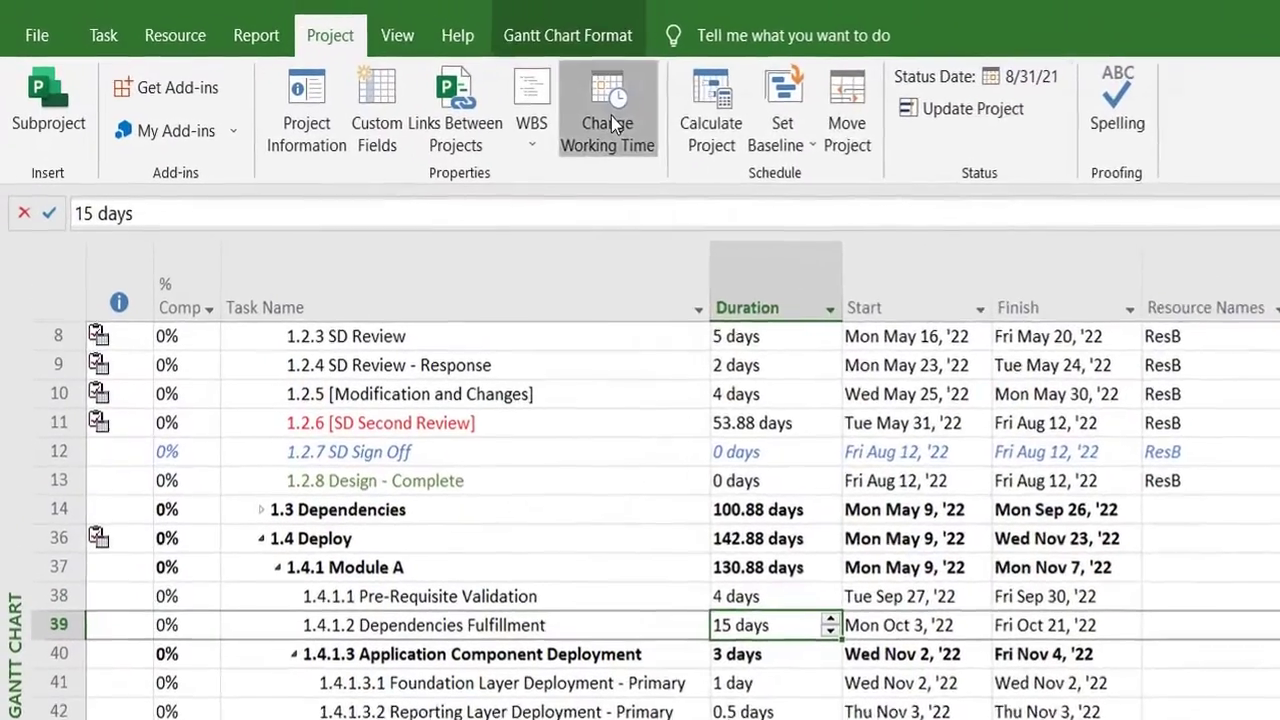
click(491, 78)
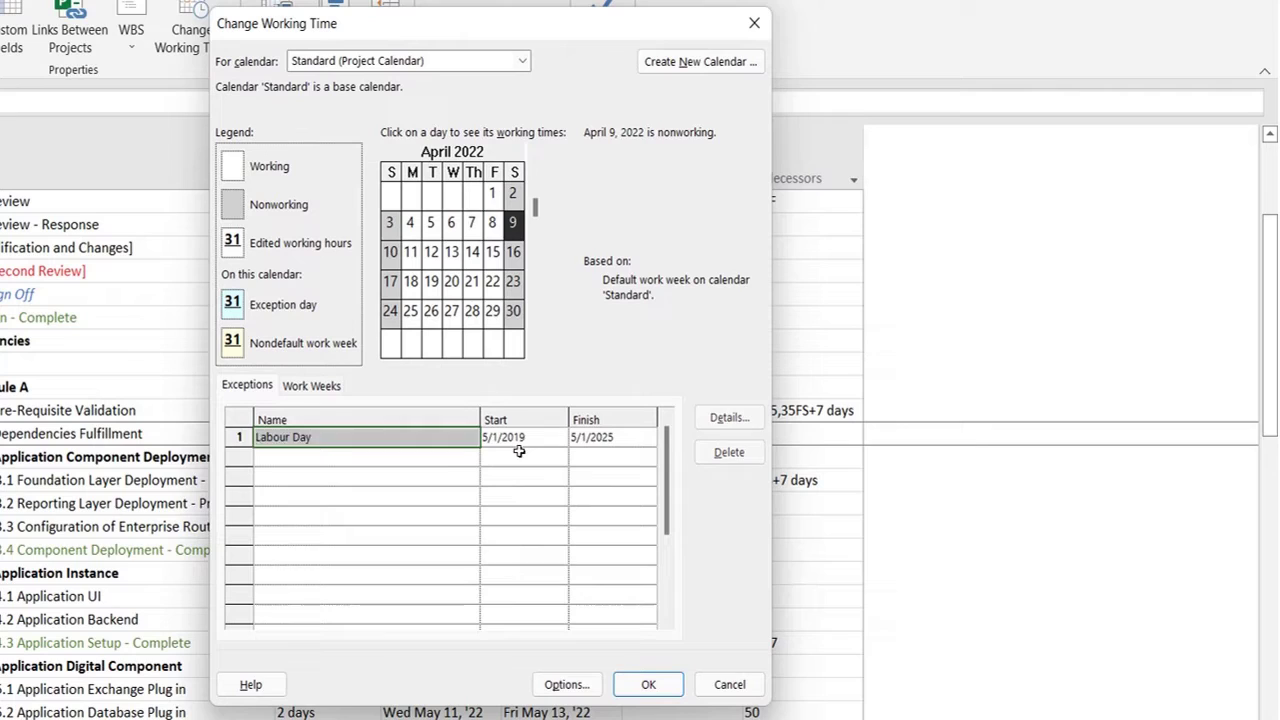
click(1030, 661)
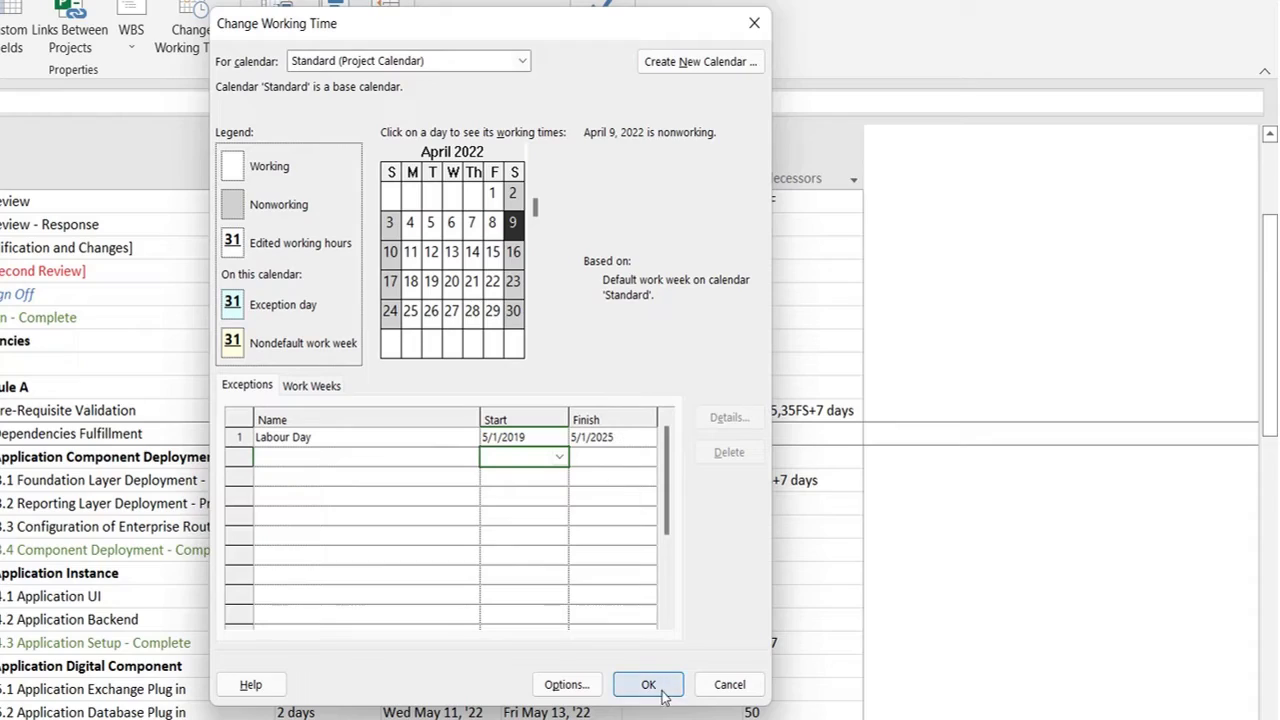
click(712, 688)
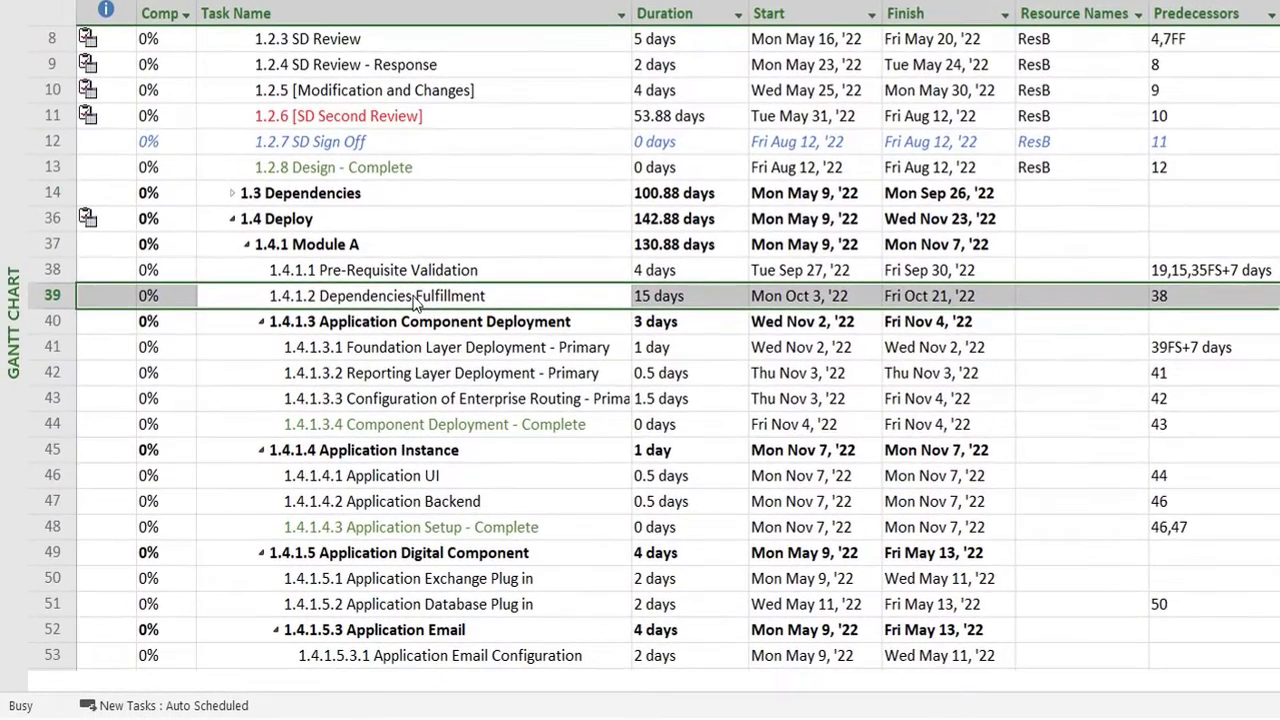
- Check the duration and finish date of the Dependencies Fulfillment task and the Foundation Layer Deployment task that depends on it
double_click(80, 433)
click(1132, 425)
click(701, 297)
click(936, 298)
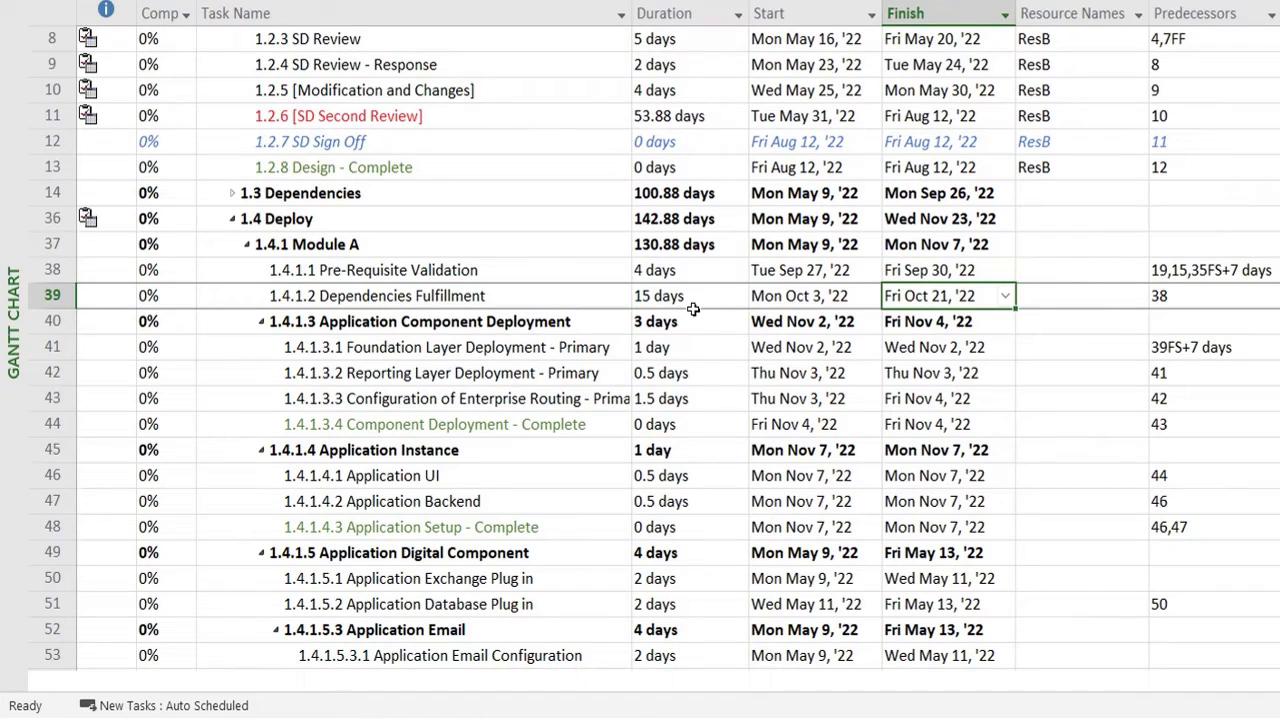
click(494, 292)
click(291, 346)
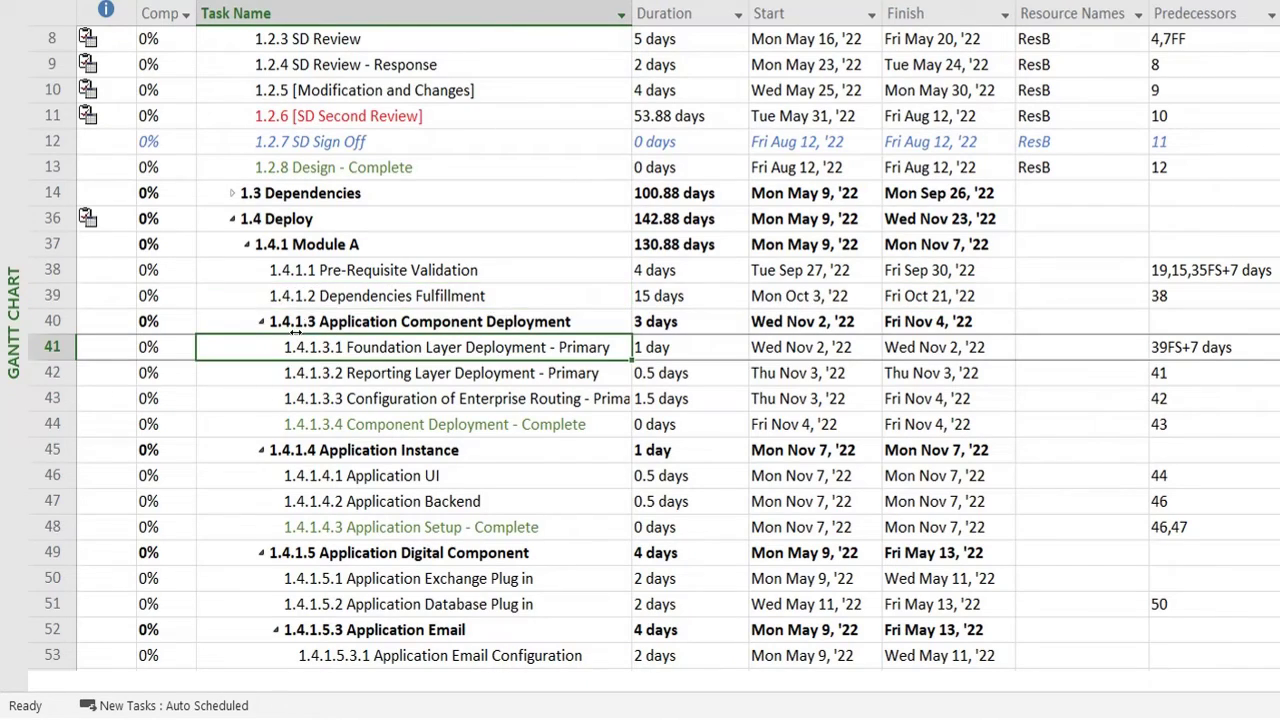
- Assign the 24 Hours calendar to the Dependencies Fulfillment task and make its scheduling ignore resource calendars
double_click(317, 296)
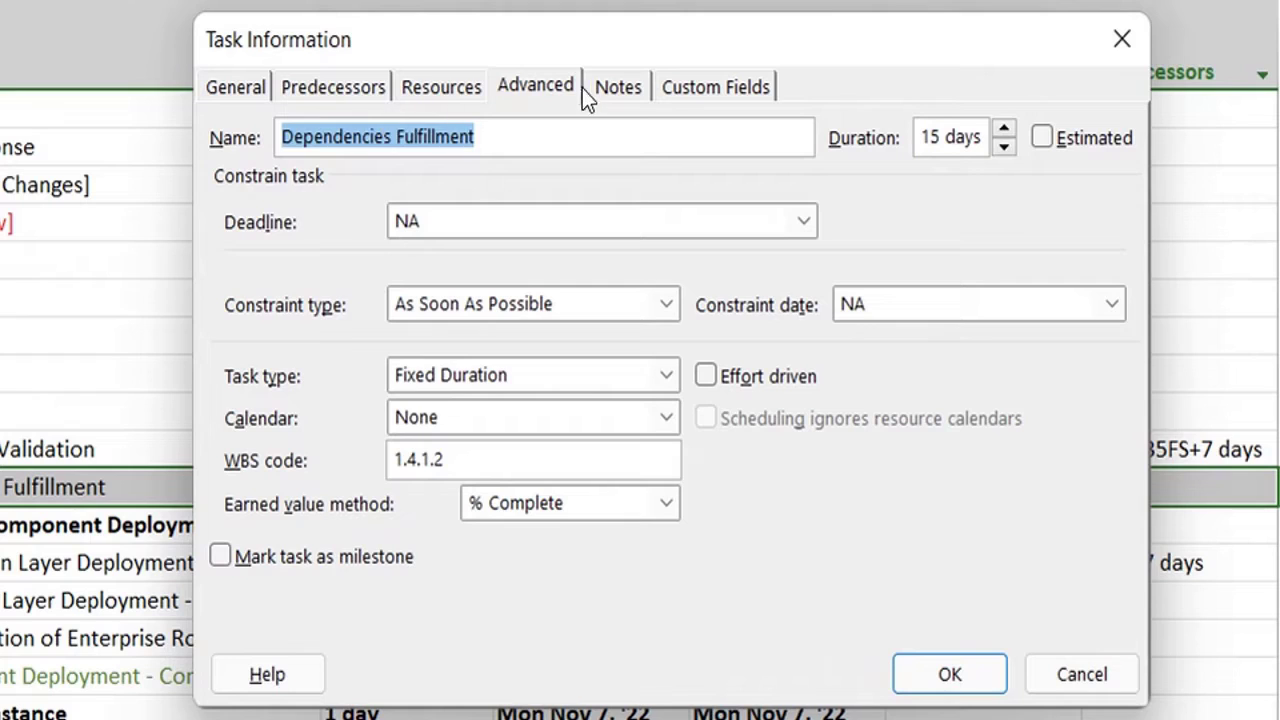
click(778, 19)
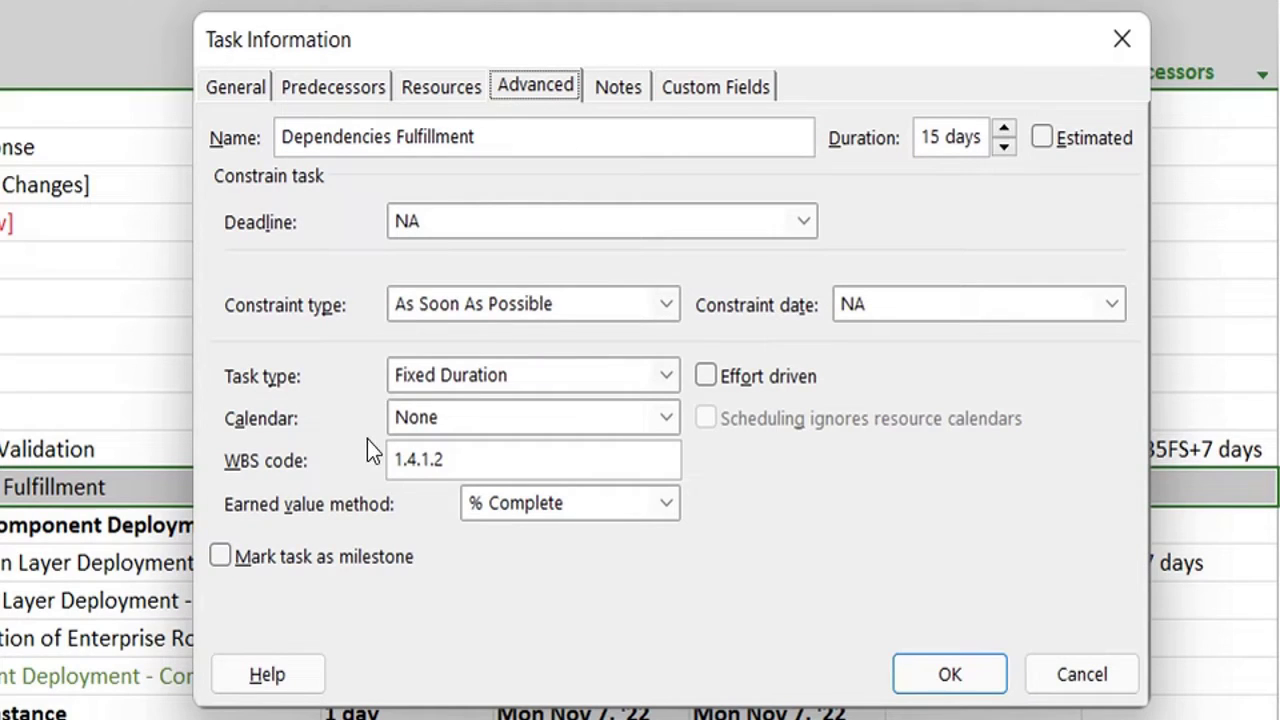
click(663, 424)
click(663, 424)
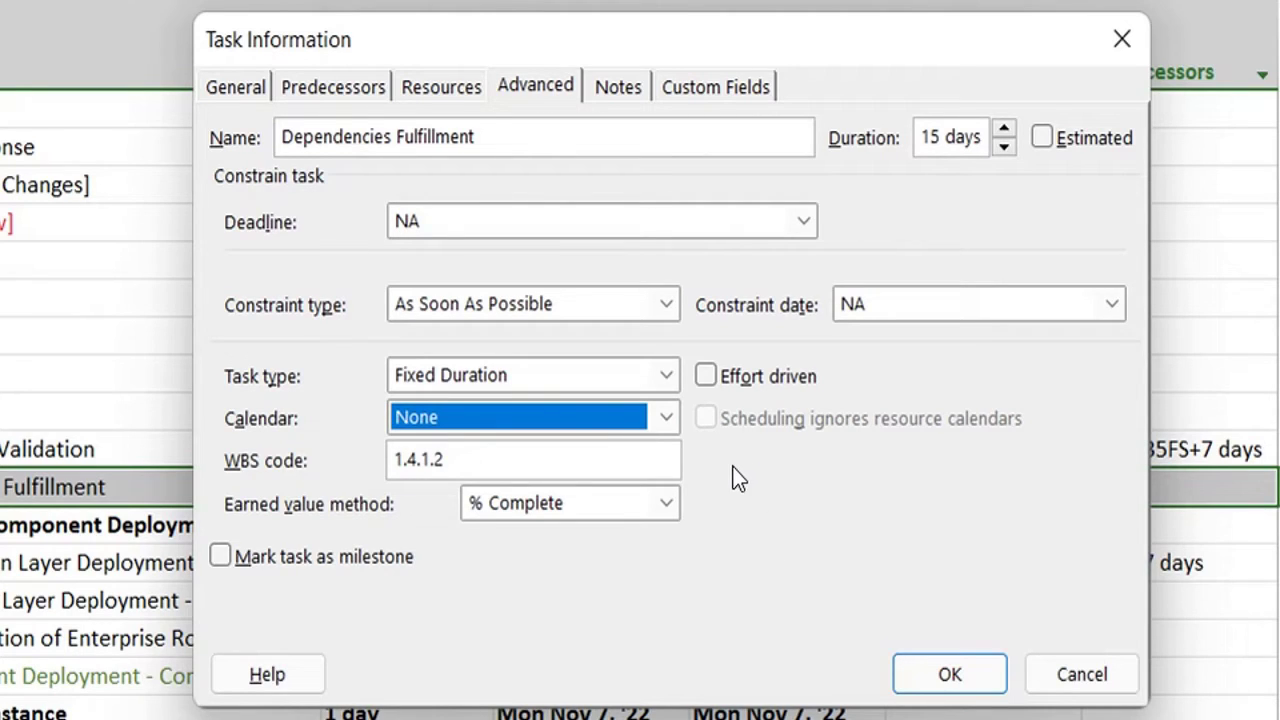
click(667, 416)
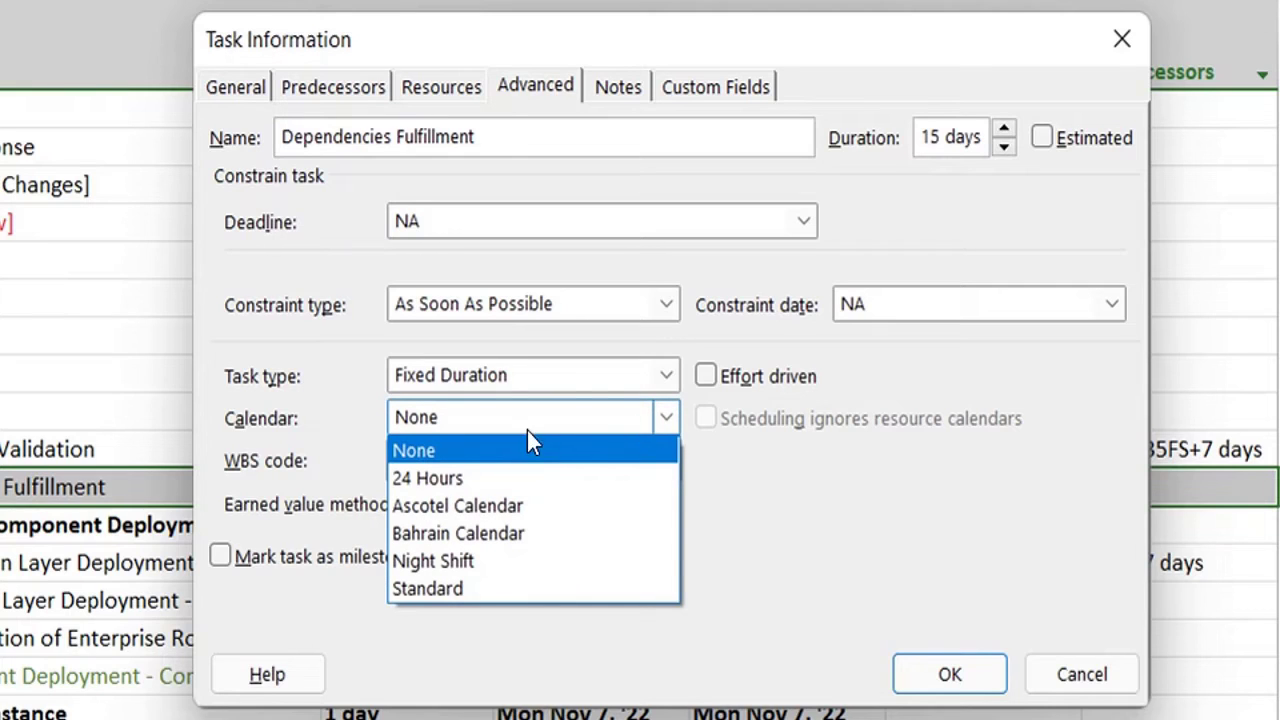
click(443, 478)
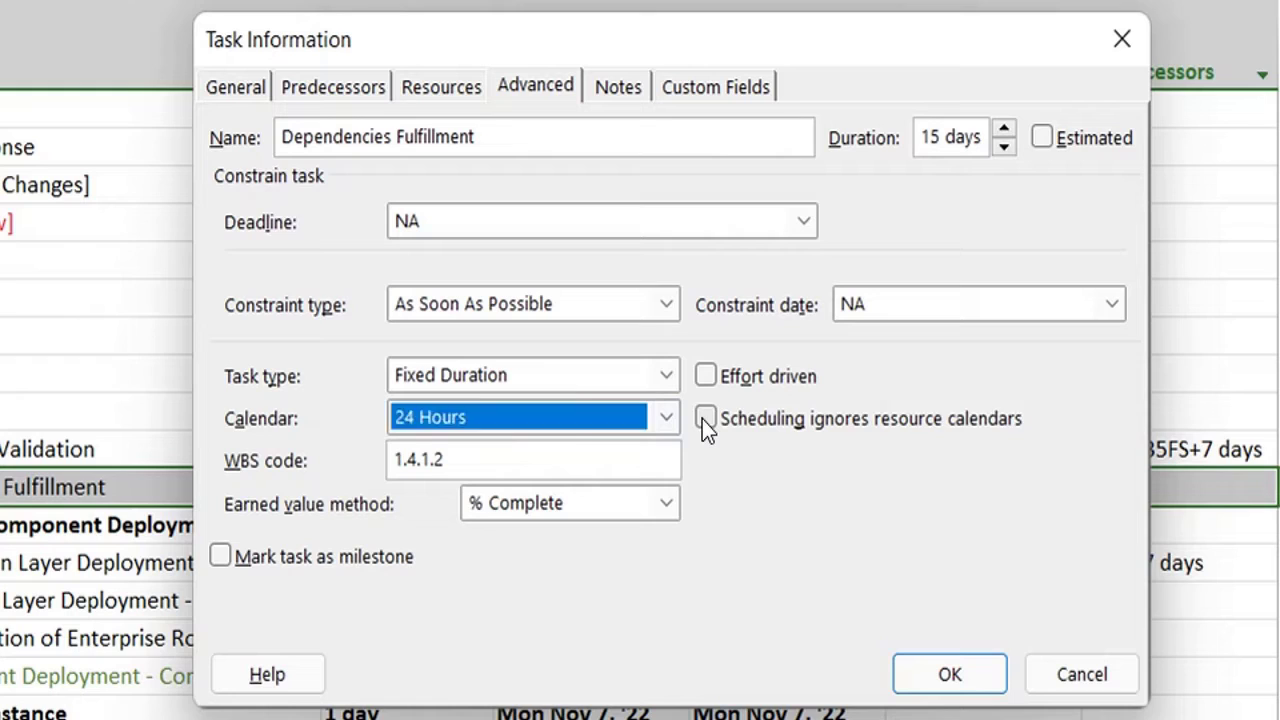
click(705, 419)
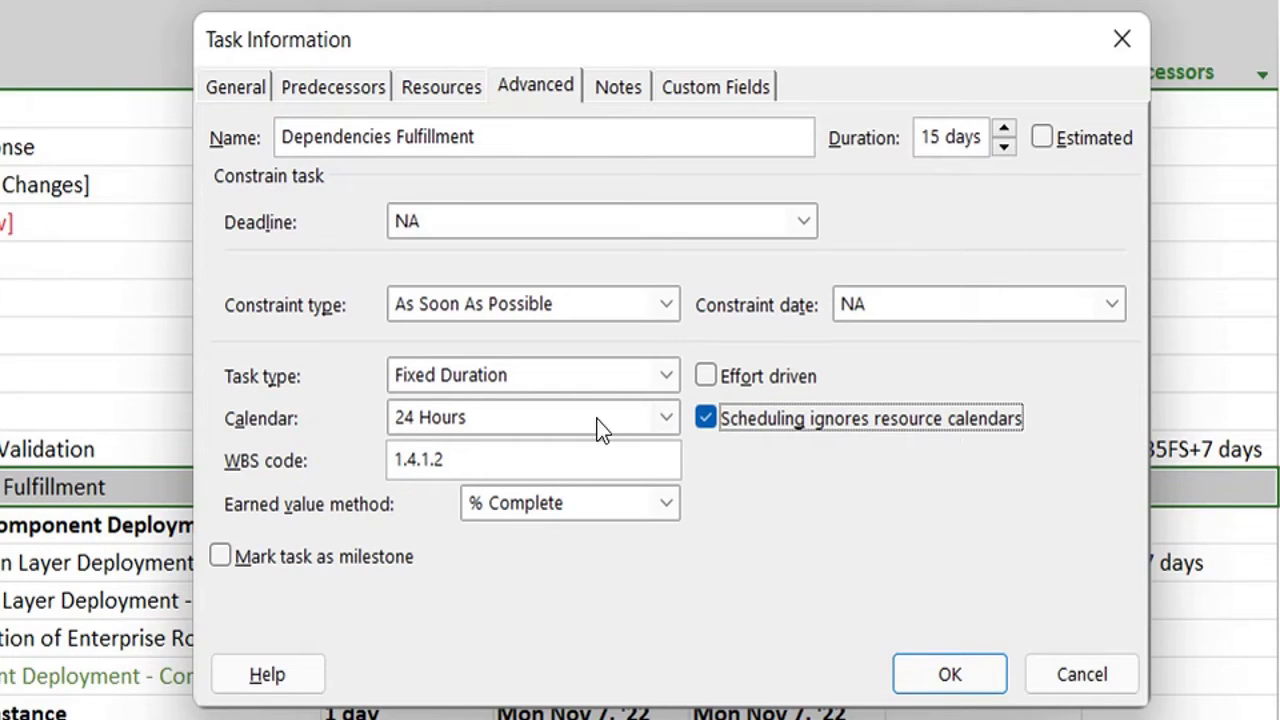
click(955, 674)
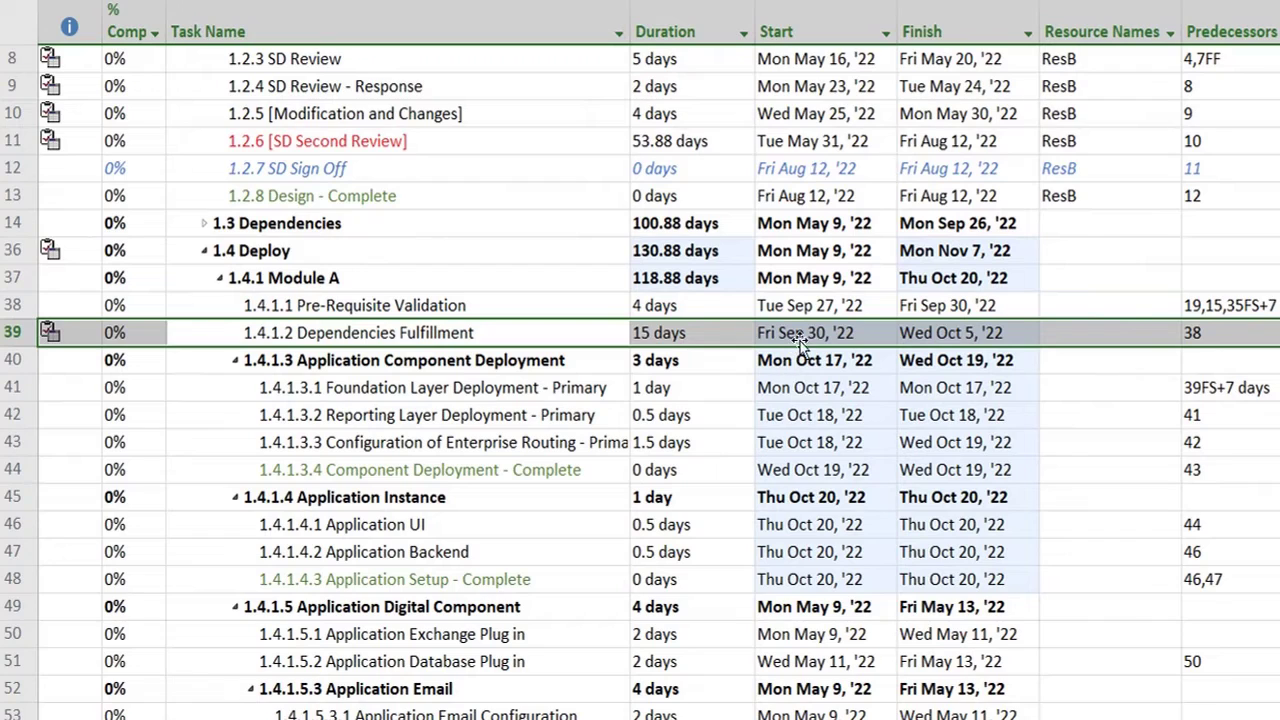
- Examine the rescheduled start and finish dates, duration and calendar indicator of Dependencies Fulfillment, and the dates of the tasks following it
click(795, 390)
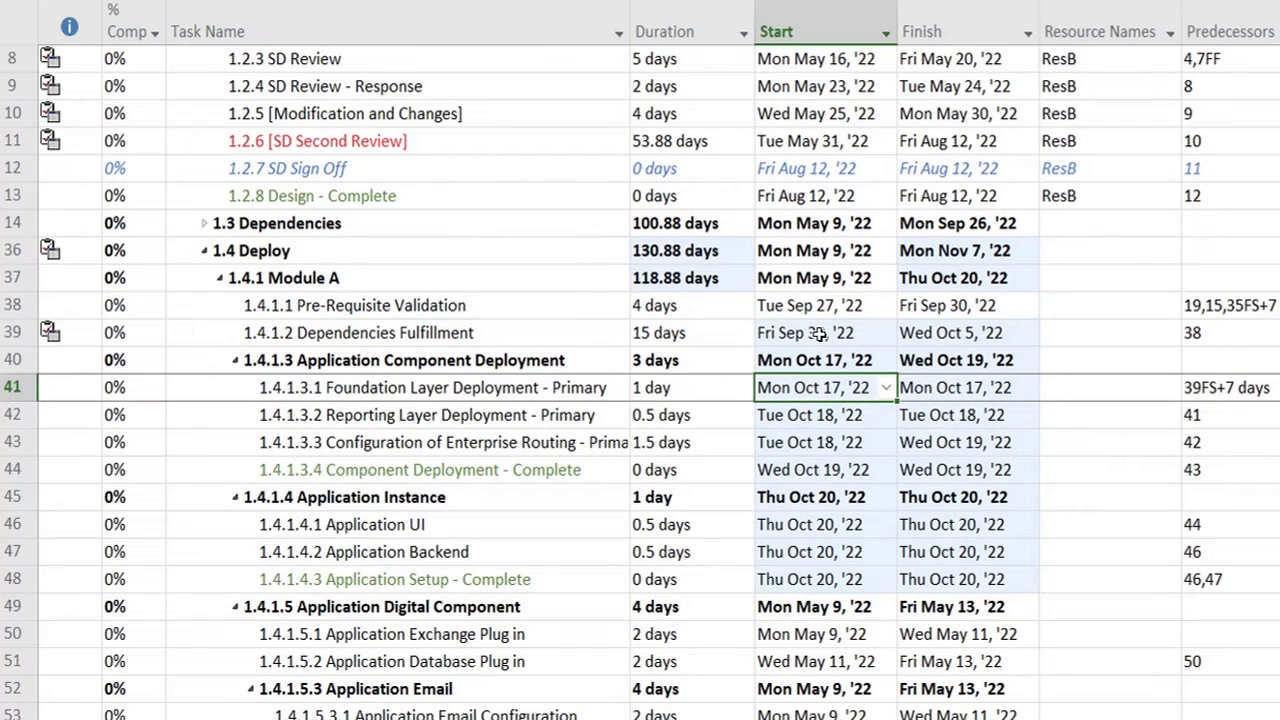
click(817, 335)
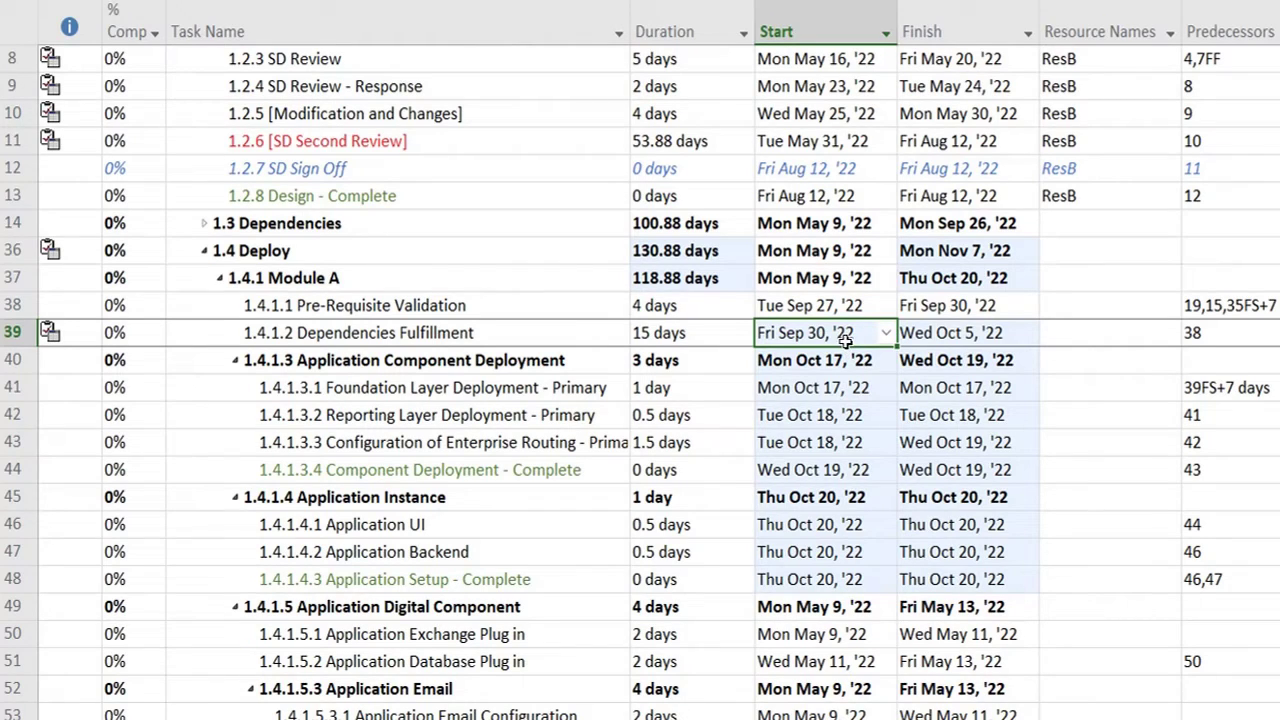
click(981, 336)
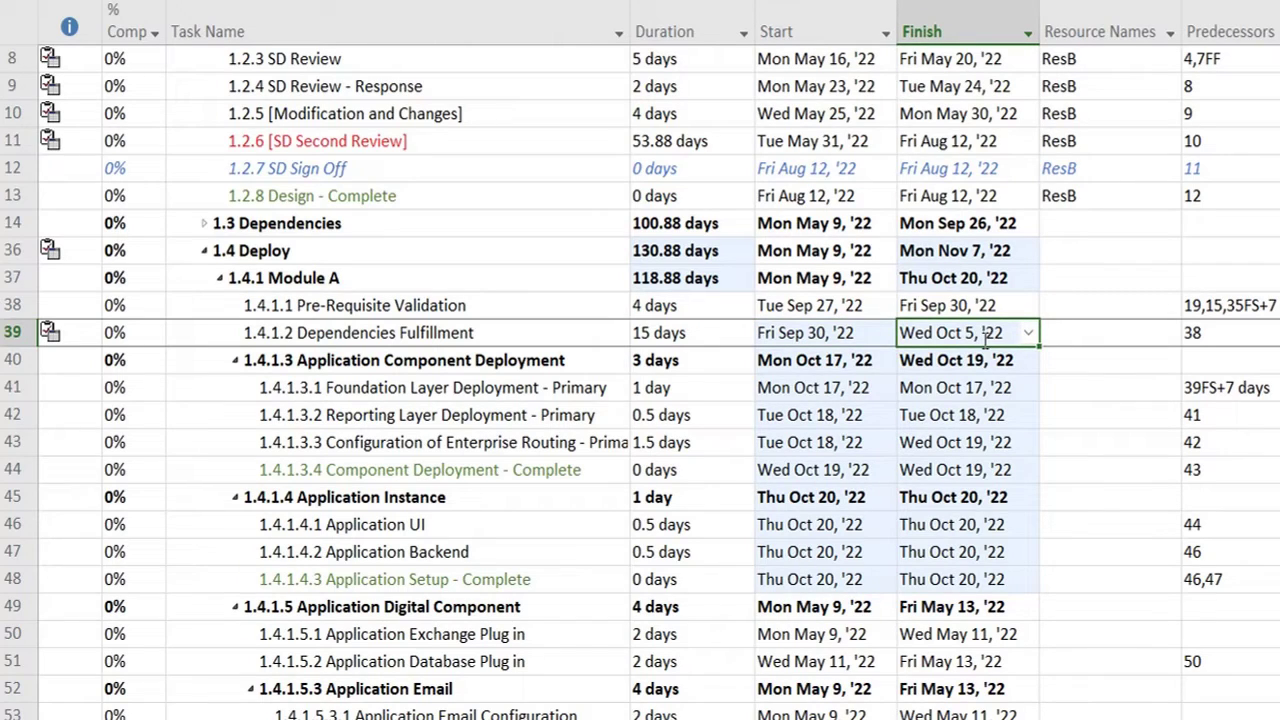
click(685, 336)
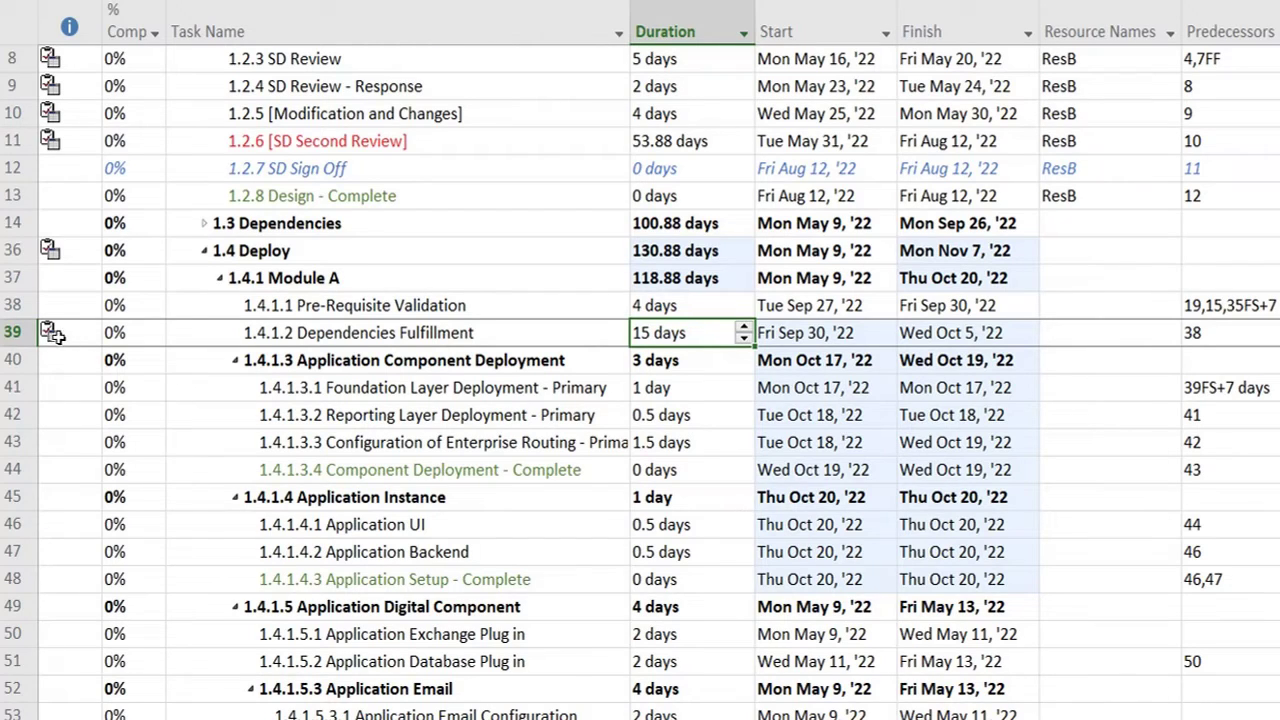
mouse_move(50, 333)
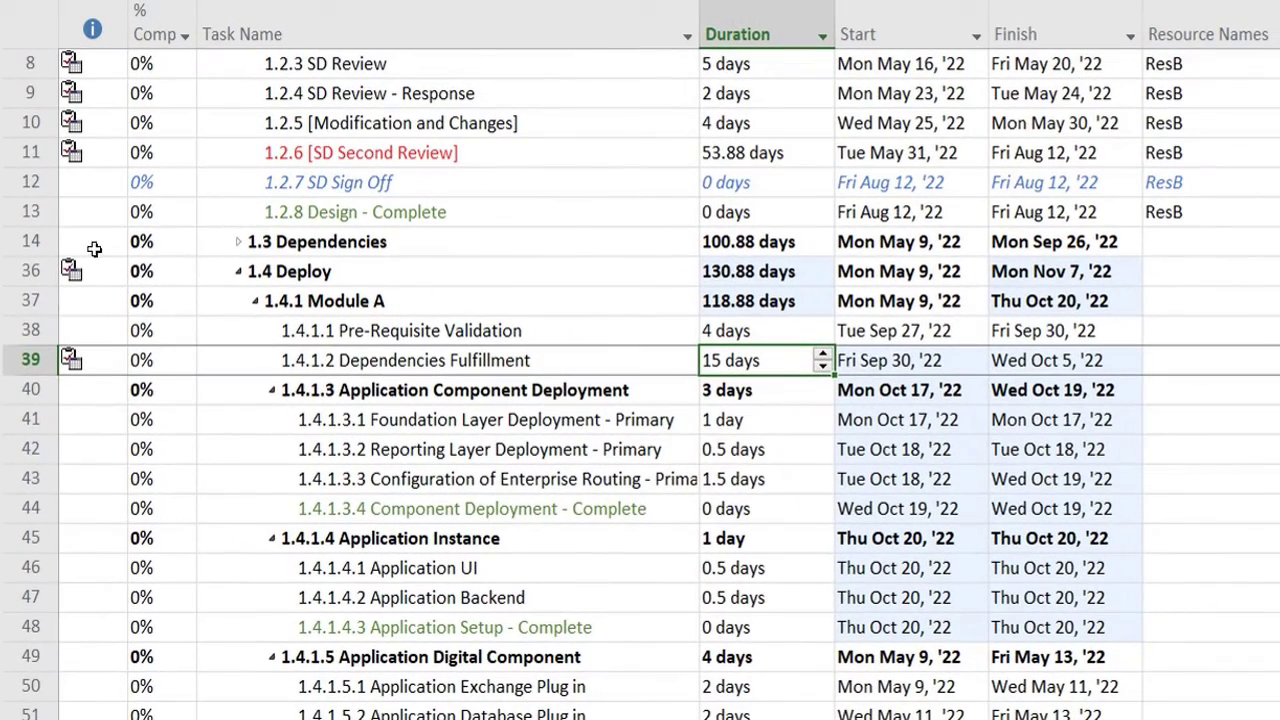
click(482, 482)
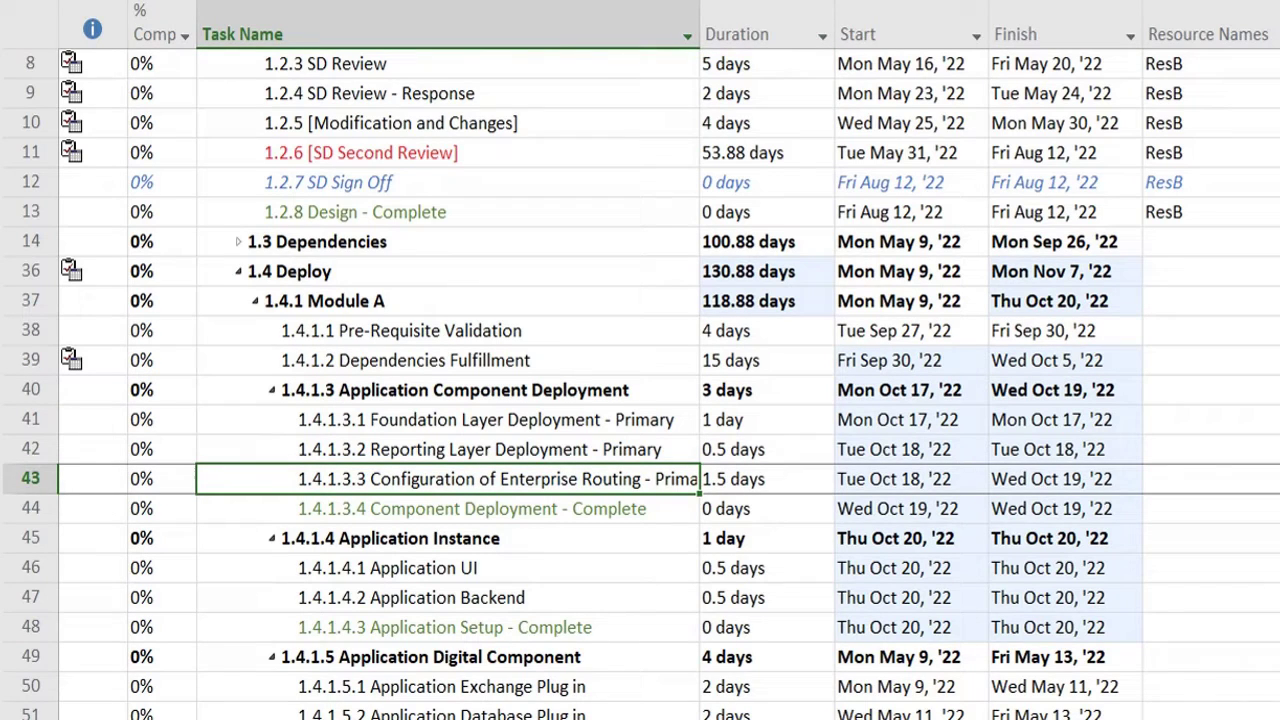
scroll(682, 485, down, 2)
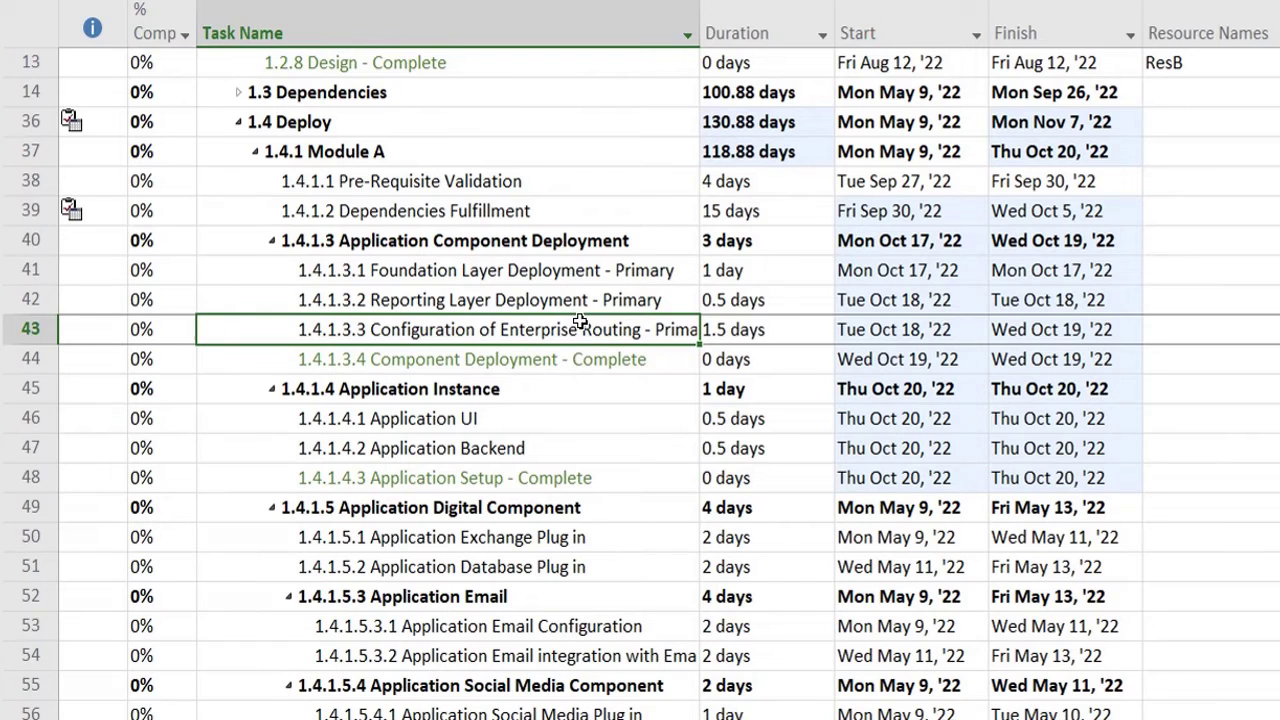
scroll(640, 383, up, 2)
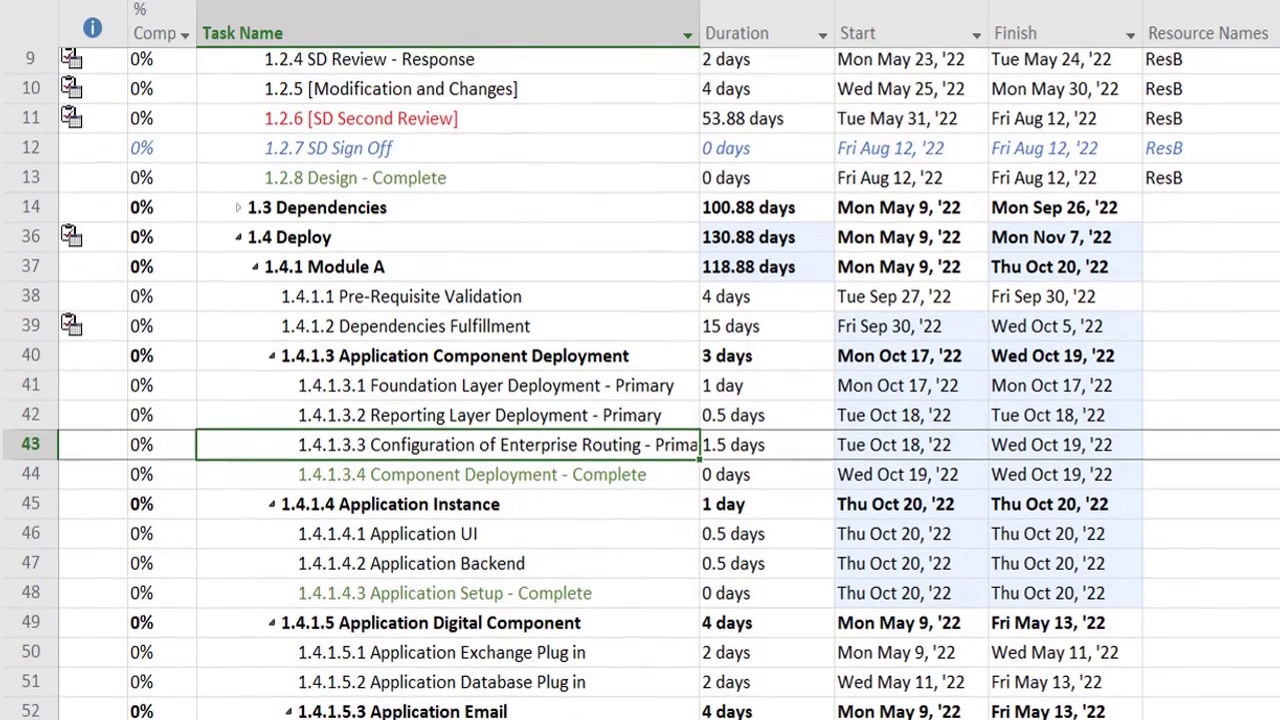
scroll(640, 383, up, 1)
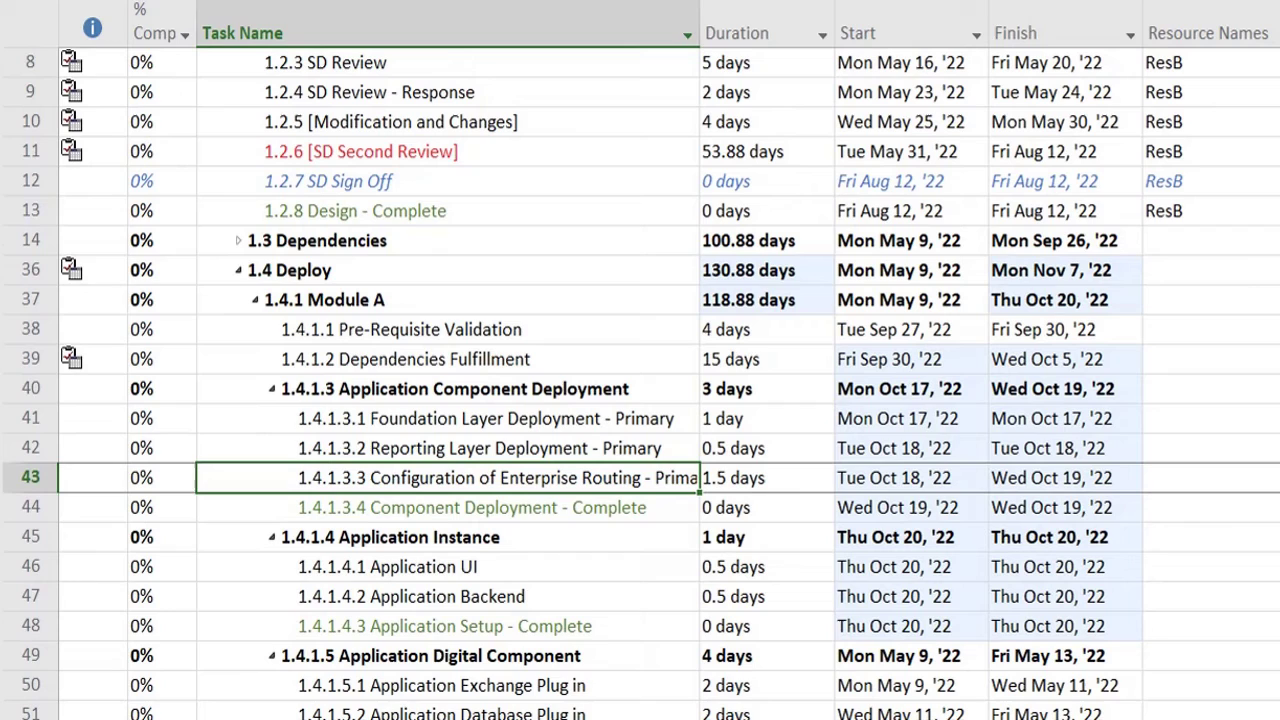